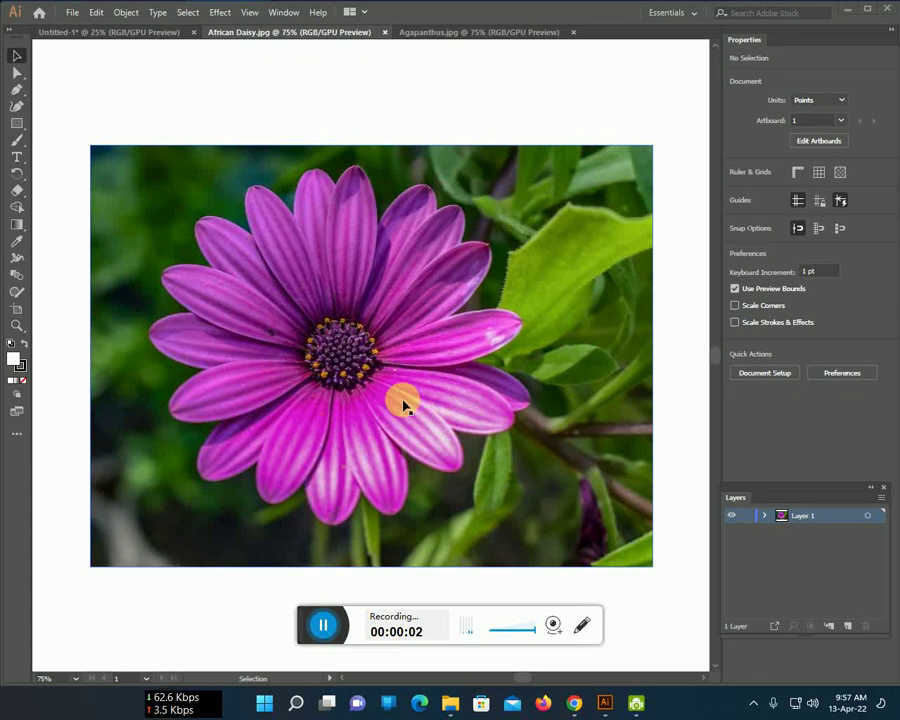
# - Place the daisy photo into Untitled-1, scale it to fill the artboard, and move it onto Layer 1
pyautogui.click(338, 293)
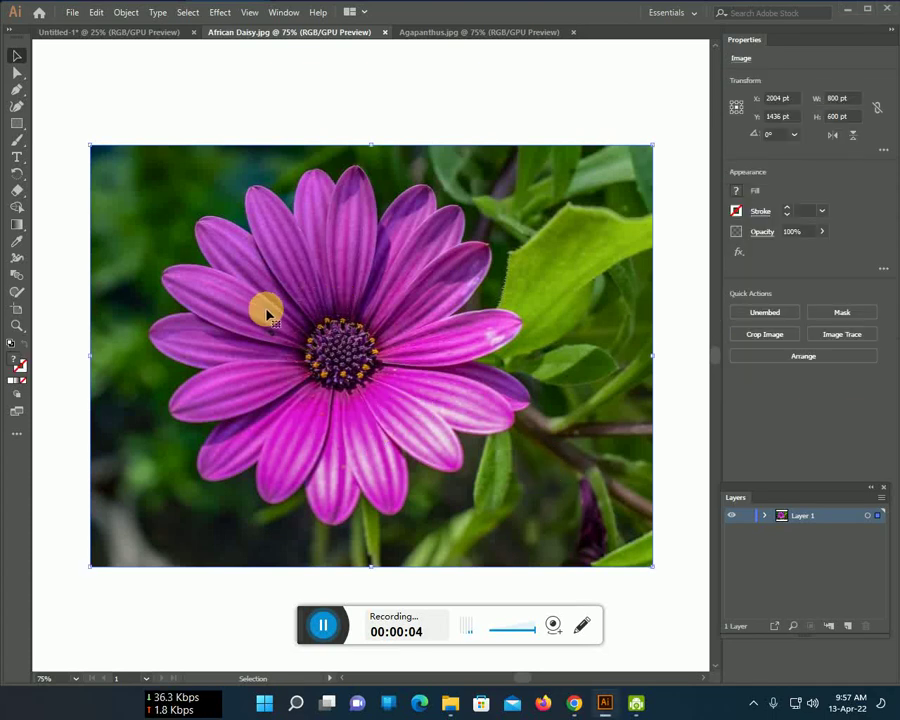
pyautogui.moveTo(326, 291)
pyautogui.mouseDown()
pyautogui.moveTo(333, 220)
pyautogui.moveTo(672, 546)
pyautogui.moveTo(672, 484)
pyautogui.mouseUp()
pyautogui.moveTo(524, 390); pyautogui.dragTo(338, 310)
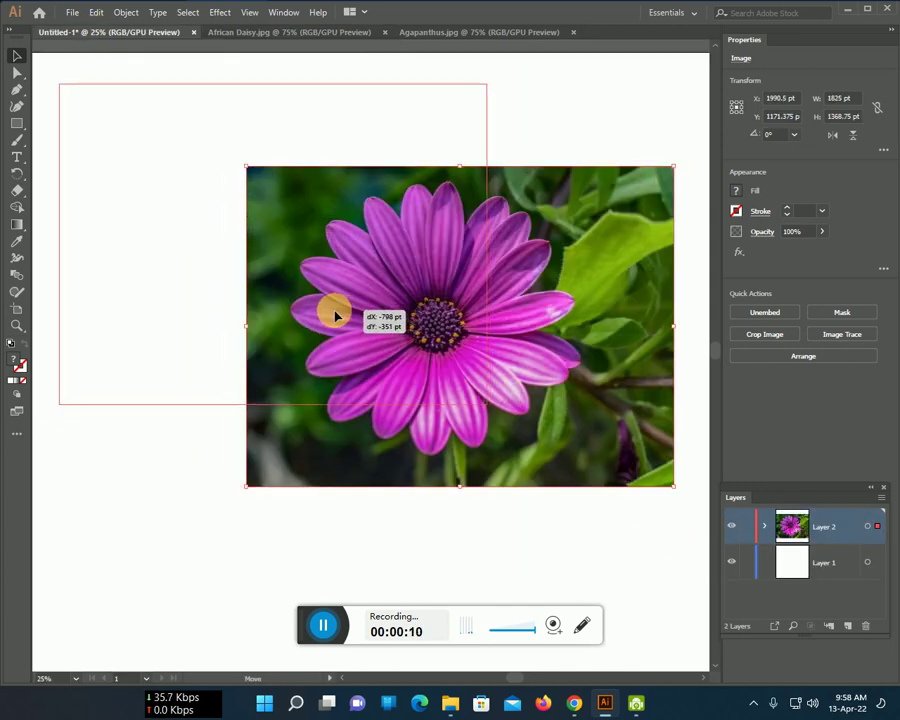
pyautogui.moveTo(483, 401); pyautogui.dragTo(649, 570)
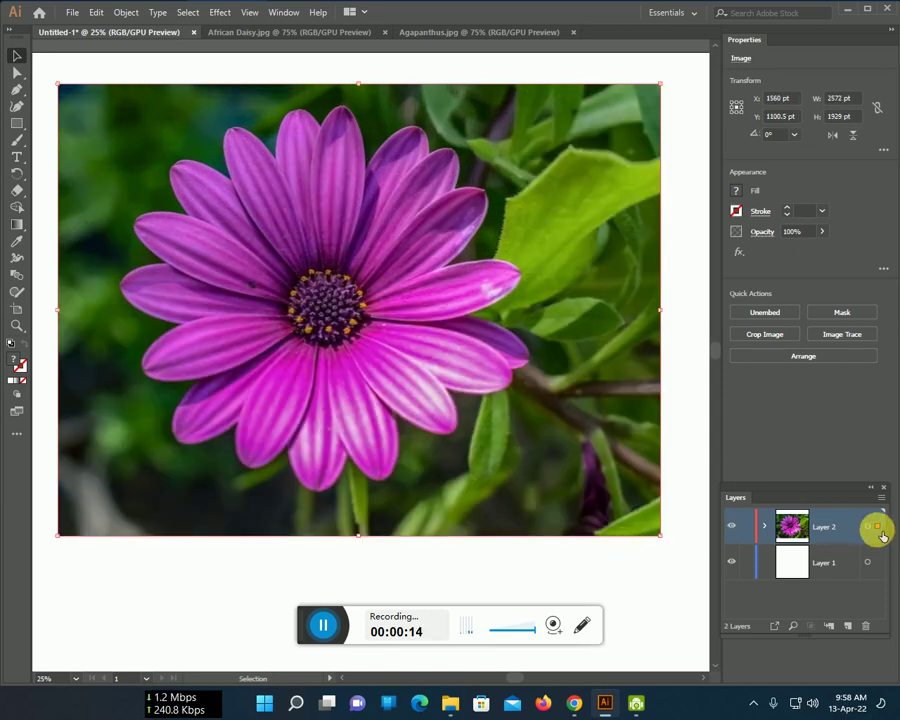
pyautogui.moveTo(878, 530); pyautogui.dragTo(877, 563)
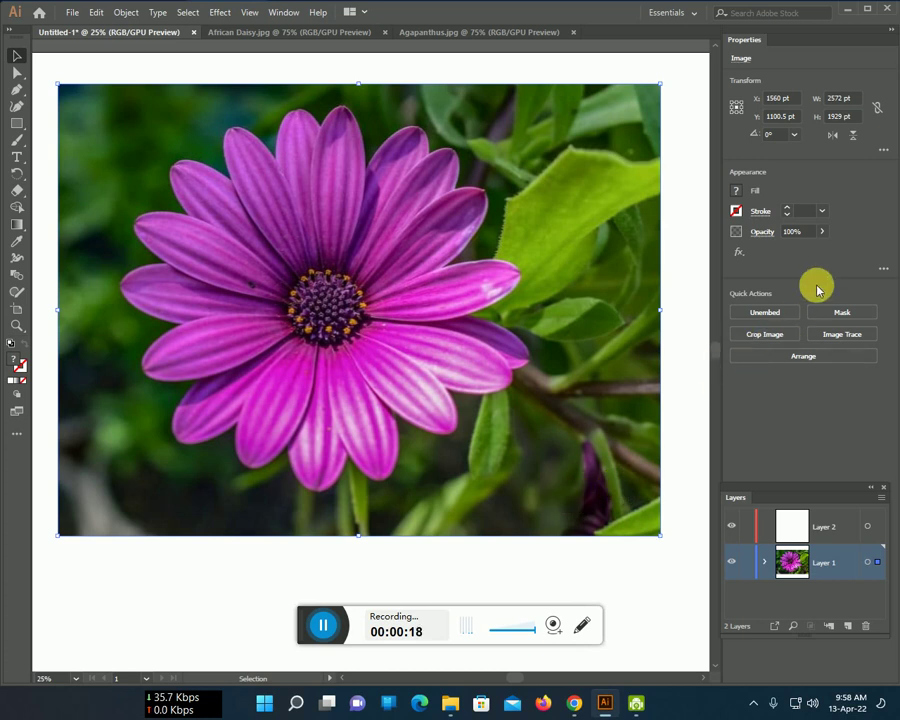
# - Fade the daisy photo to 47% opacity
pyautogui.click(825, 236)
pyautogui.moveTo(810, 249); pyautogui.dragTo(804, 249)
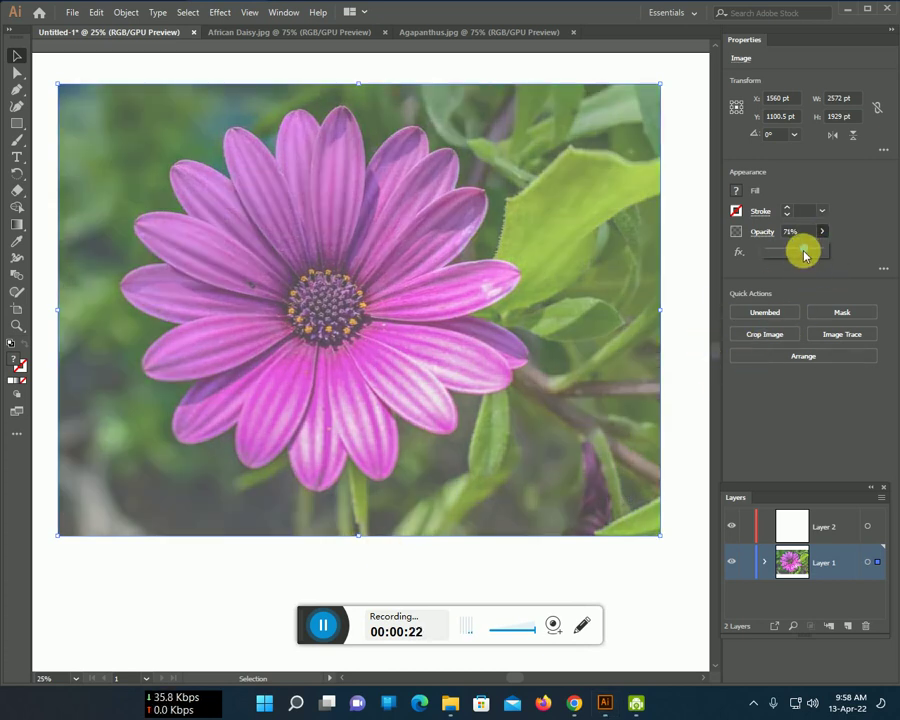
pyautogui.moveTo(796, 257); pyautogui.dragTo(769, 368)
# - Lock Layer 1, make Layer 2 active, and pick the Paintbrush tool
pyautogui.click(746, 562)
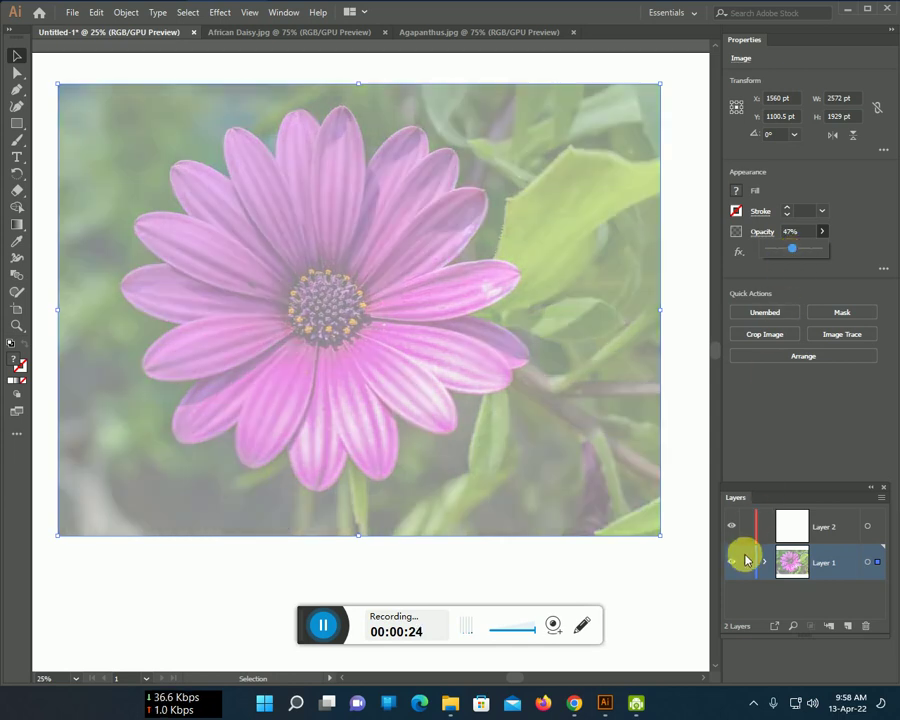
pyautogui.click(810, 524)
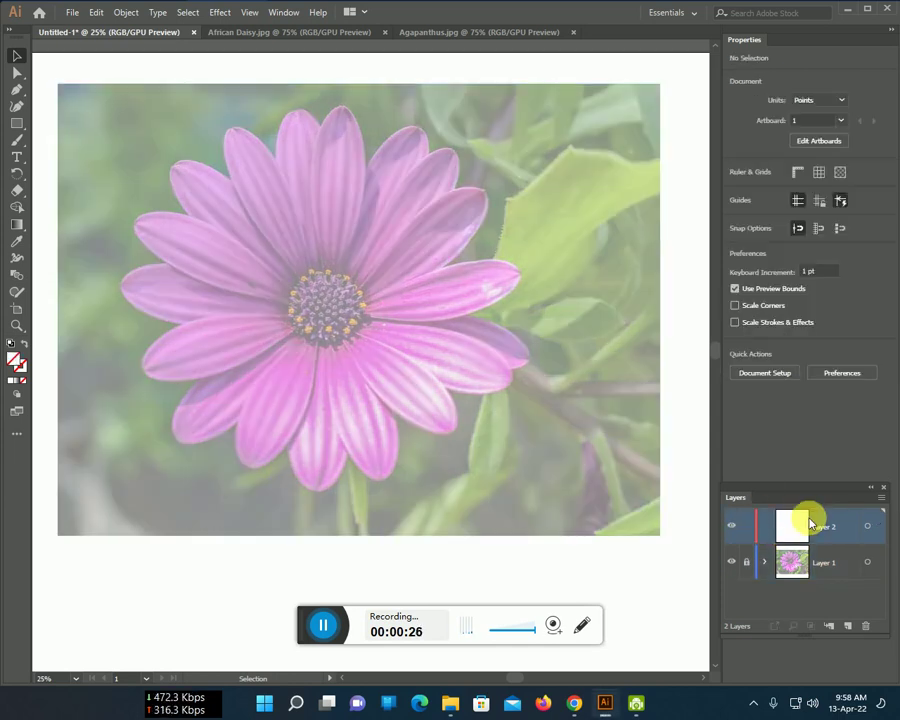
pyautogui.press('b')
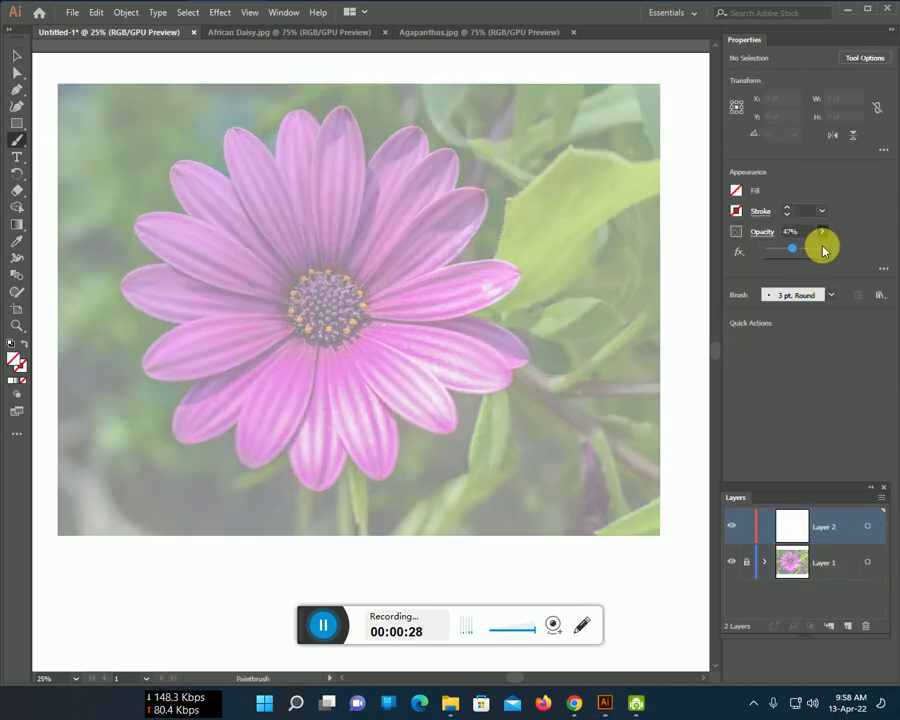
# - Reset the stroke opacity to 100% and zoom in on the flower's centre
pyautogui.moveTo(823, 250); pyautogui.dragTo(876, 266)
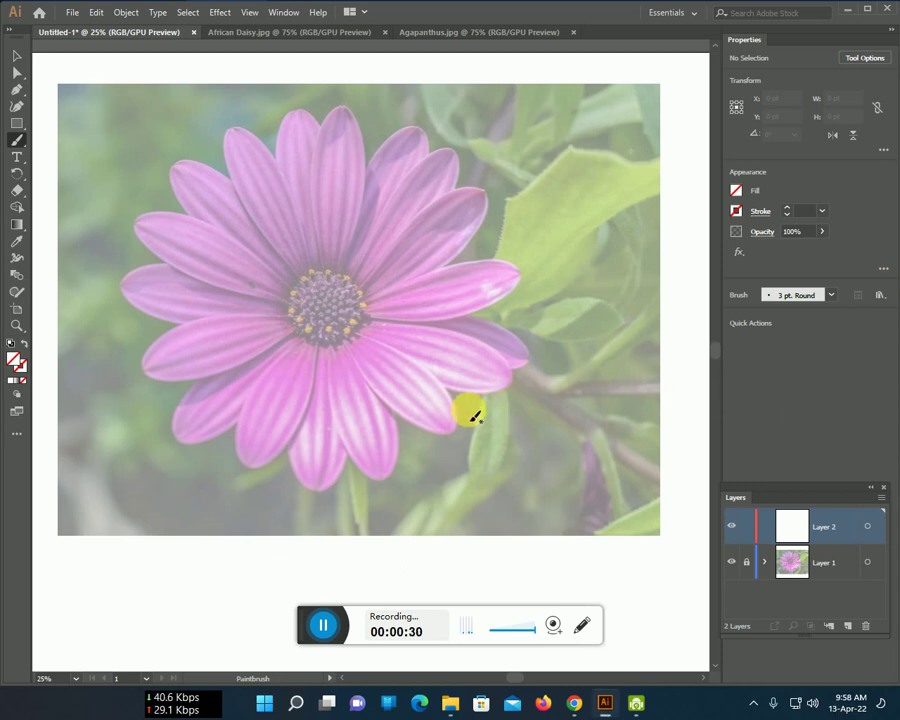
pyautogui.scroll(1, 463, 413)
pyautogui.moveTo(372, 358)
pyautogui.mouseDown()
pyautogui.moveTo(466, 408)
pyautogui.moveTo(501, 413)
pyautogui.mouseUp()
pyautogui.scroll(1, 500, 418)
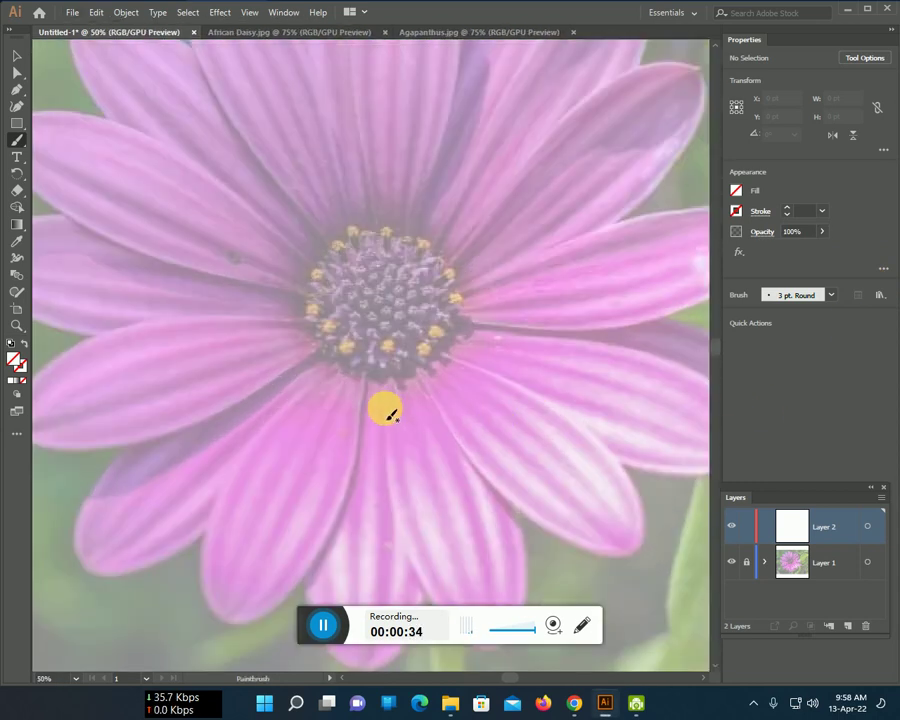
pyautogui.moveTo(384, 408); pyautogui.dragTo(508, 392)
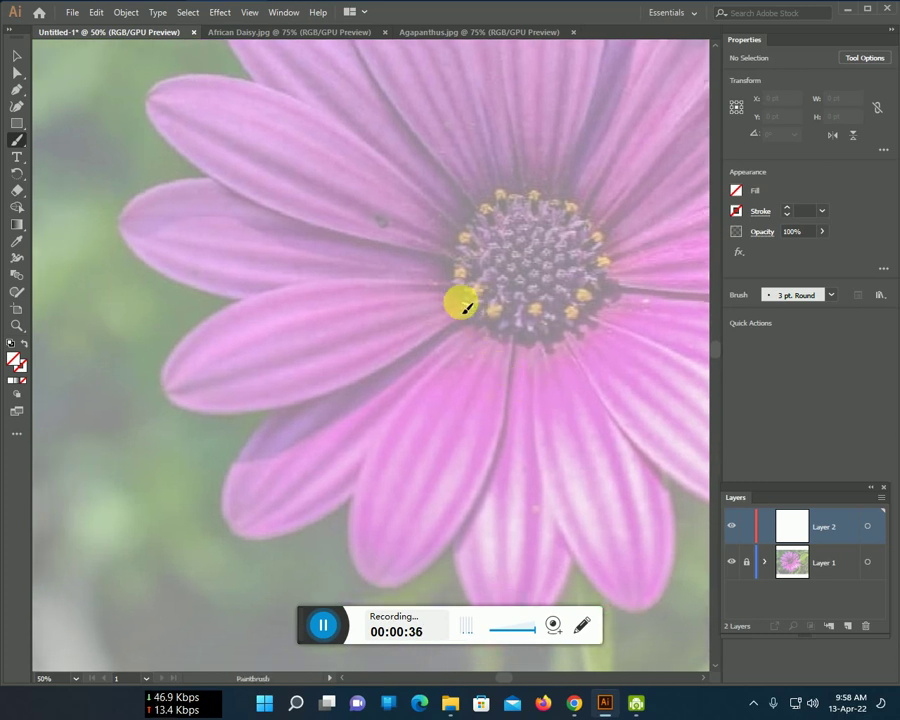
# - Set the stroke colour to black and trace the centre's left edge
pyautogui.click(735, 212)
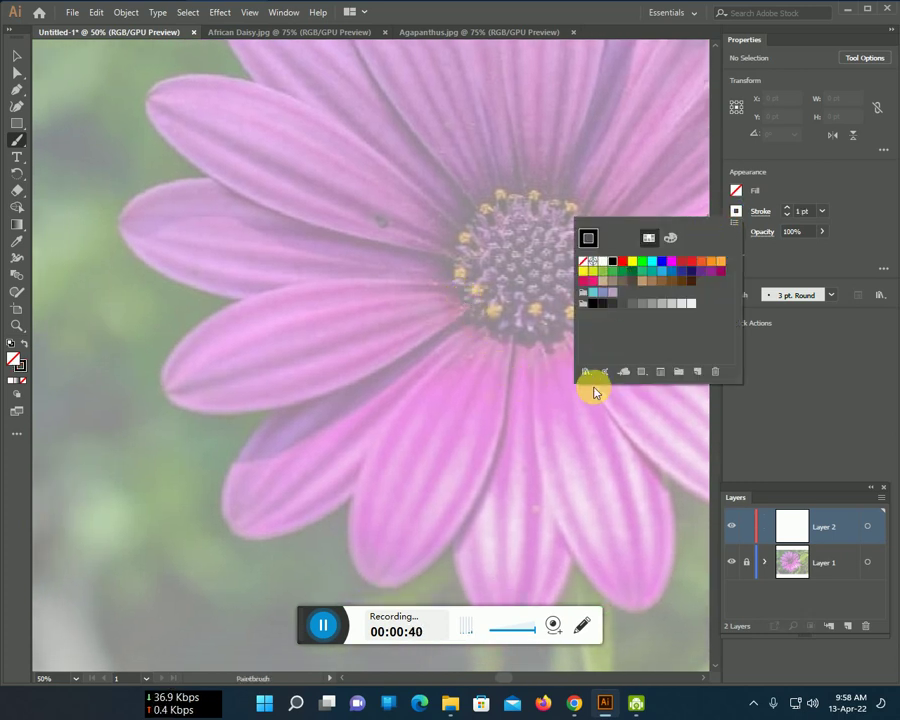
pyautogui.click(516, 337)
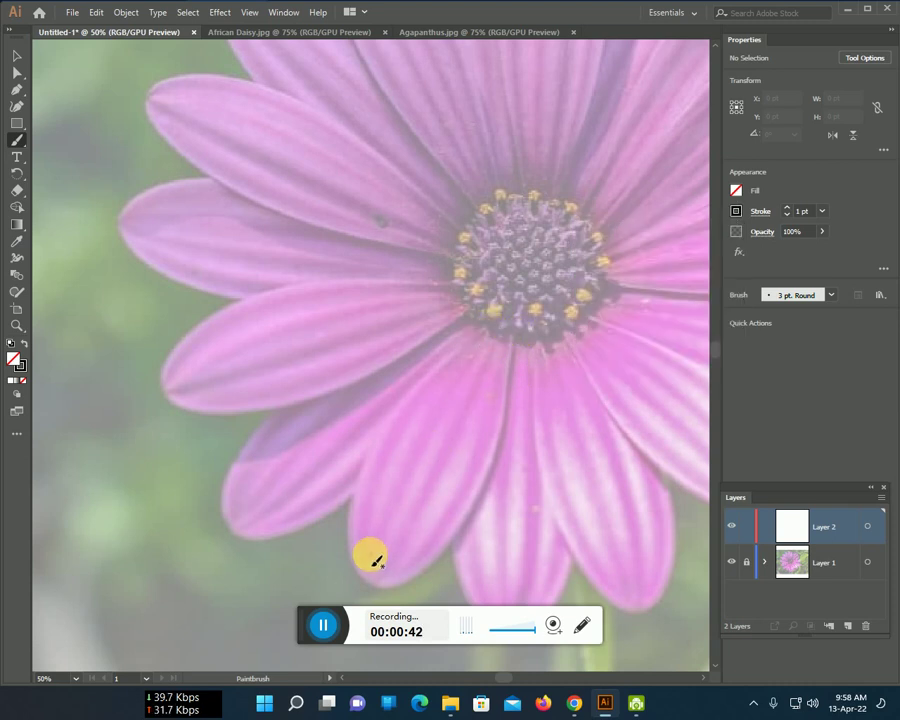
pyautogui.moveTo(481, 309)
pyautogui.mouseDown()
pyautogui.moveTo(461, 289)
pyautogui.moveTo(468, 243)
pyautogui.mouseUp()
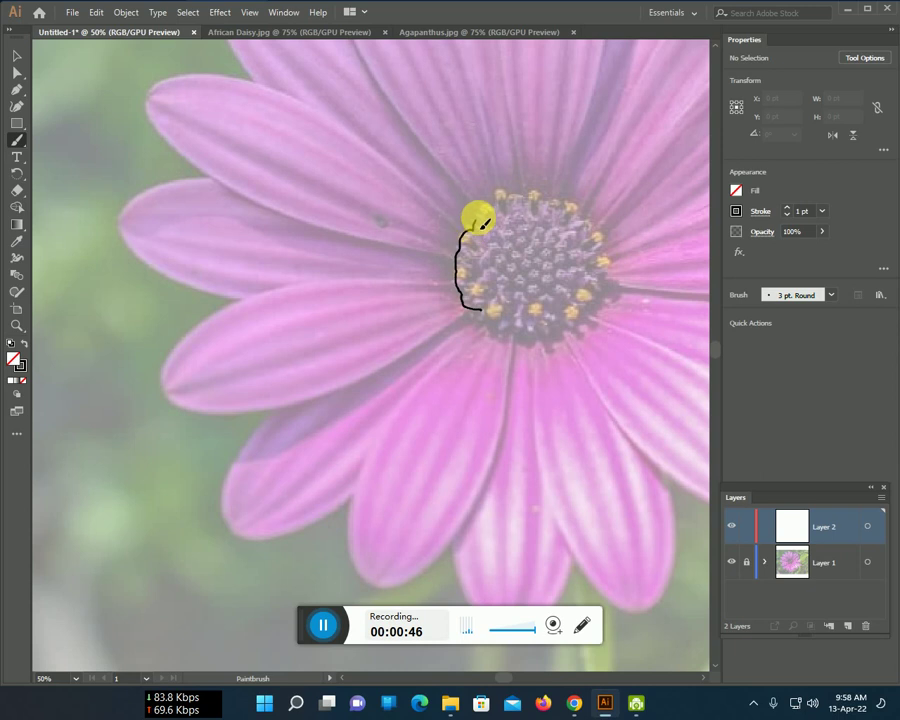
# - Finish outlining the wavy flower centre and trace the lower-left petal
pyautogui.moveTo(507, 206); pyautogui.dragTo(528, 207)
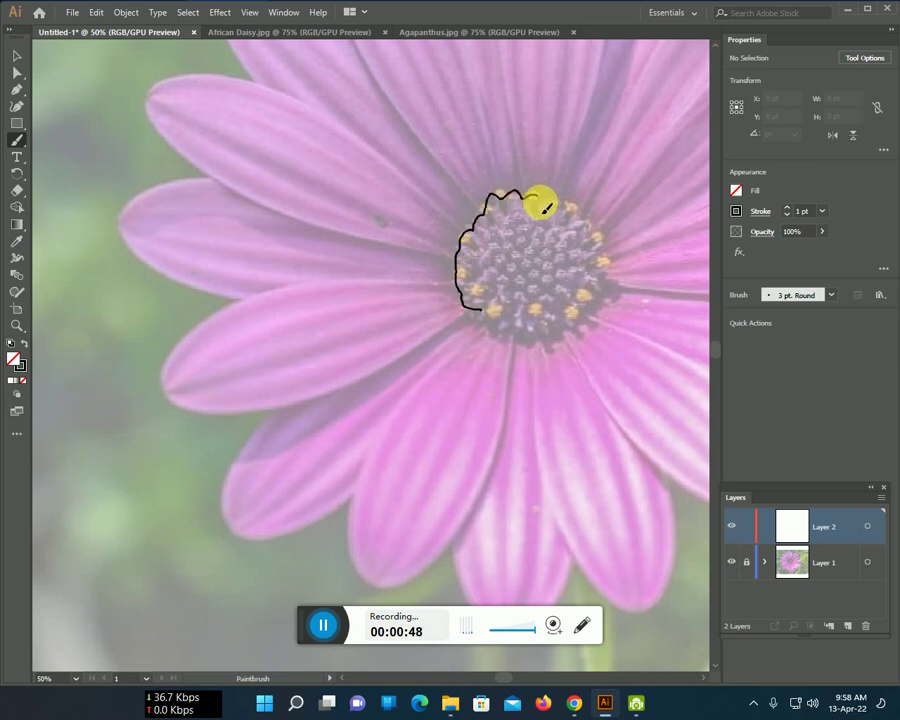
pyautogui.moveTo(583, 227)
pyautogui.mouseDown()
pyautogui.moveTo(593, 275)
pyautogui.moveTo(563, 327)
pyautogui.moveTo(515, 326)
pyautogui.moveTo(463, 303)
pyautogui.mouseUp()
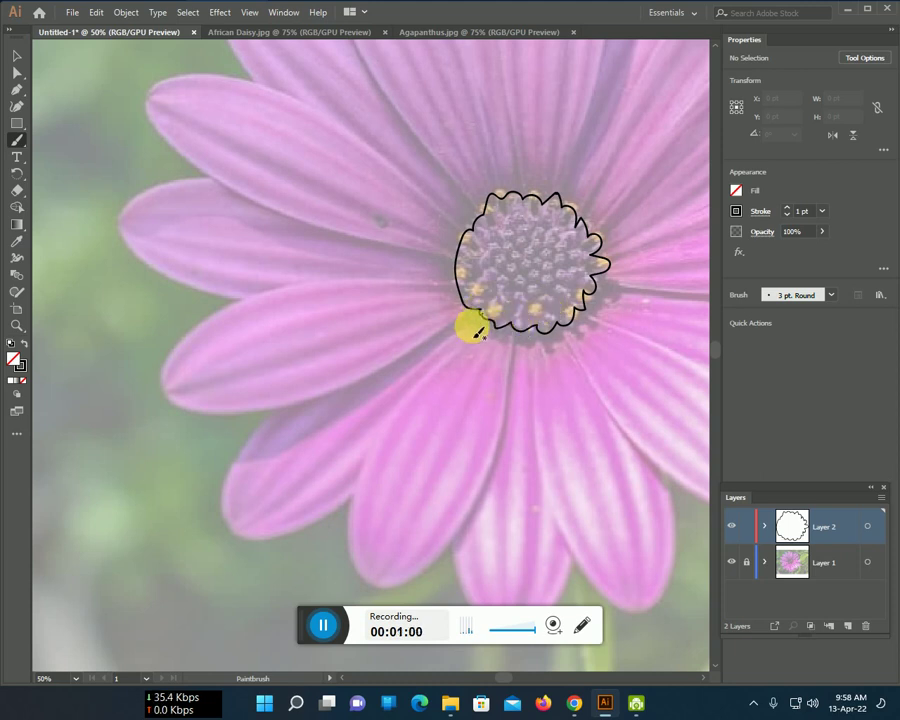
pyautogui.moveTo(474, 320)
pyautogui.mouseDown()
pyautogui.moveTo(307, 403)
pyautogui.moveTo(242, 416)
pyautogui.mouseUp()
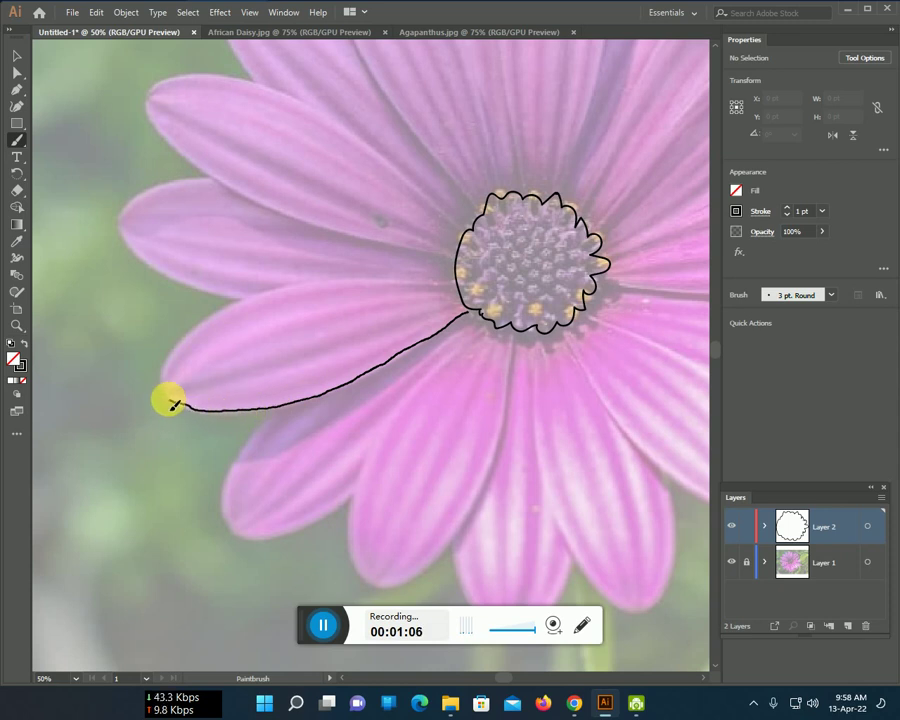
pyautogui.moveTo(168, 393)
pyautogui.mouseDown()
pyautogui.moveTo(175, 362)
pyautogui.moveTo(221, 301)
pyautogui.moveTo(349, 281)
pyautogui.moveTo(458, 280)
pyautogui.mouseUp()
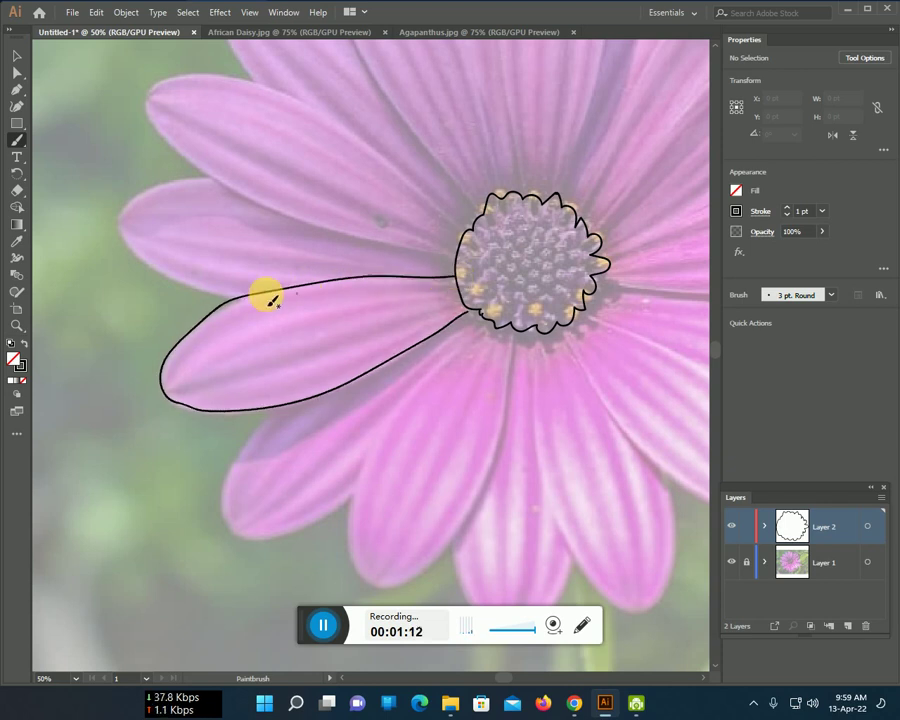
# - Trace the next left and upper-left petals between their tips and the centre
pyautogui.moveTo(241, 302)
pyautogui.mouseDown()
pyautogui.moveTo(170, 279)
pyautogui.moveTo(129, 249)
pyautogui.moveTo(145, 197)
pyautogui.moveTo(207, 178)
pyautogui.mouseUp()
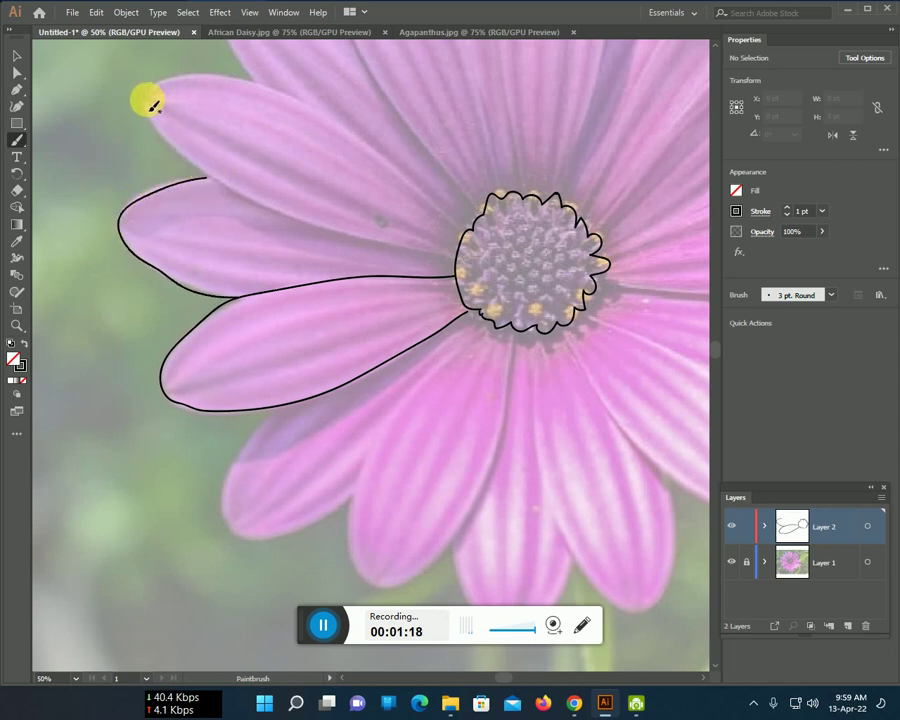
pyautogui.moveTo(146, 112)
pyautogui.mouseDown()
pyautogui.moveTo(161, 141)
pyautogui.moveTo(237, 193)
pyautogui.moveTo(393, 253)
pyautogui.mouseUp()
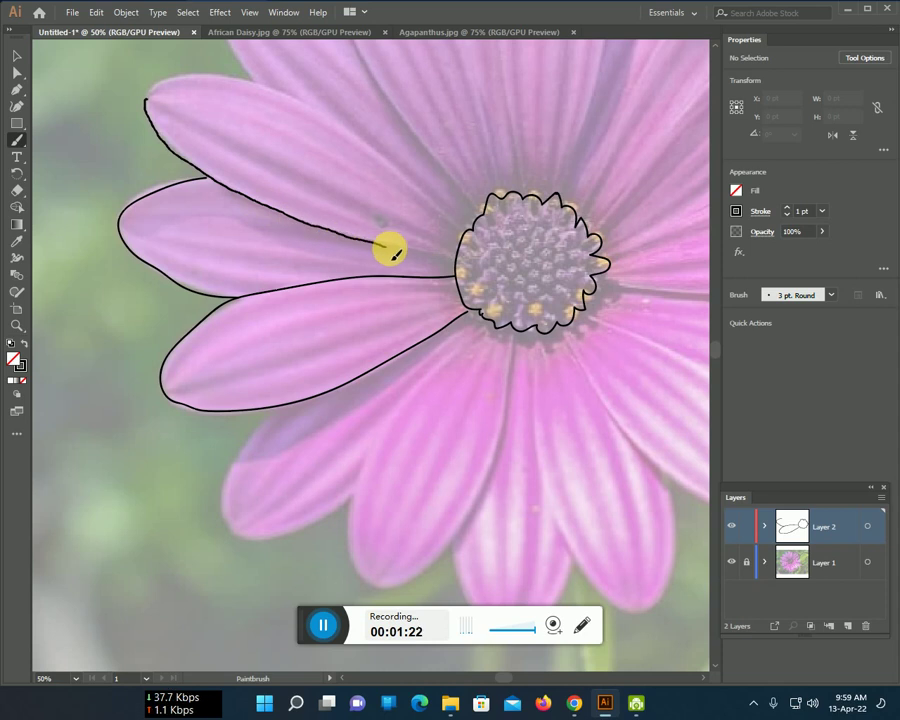
pyautogui.scroll(2, 458, 265)
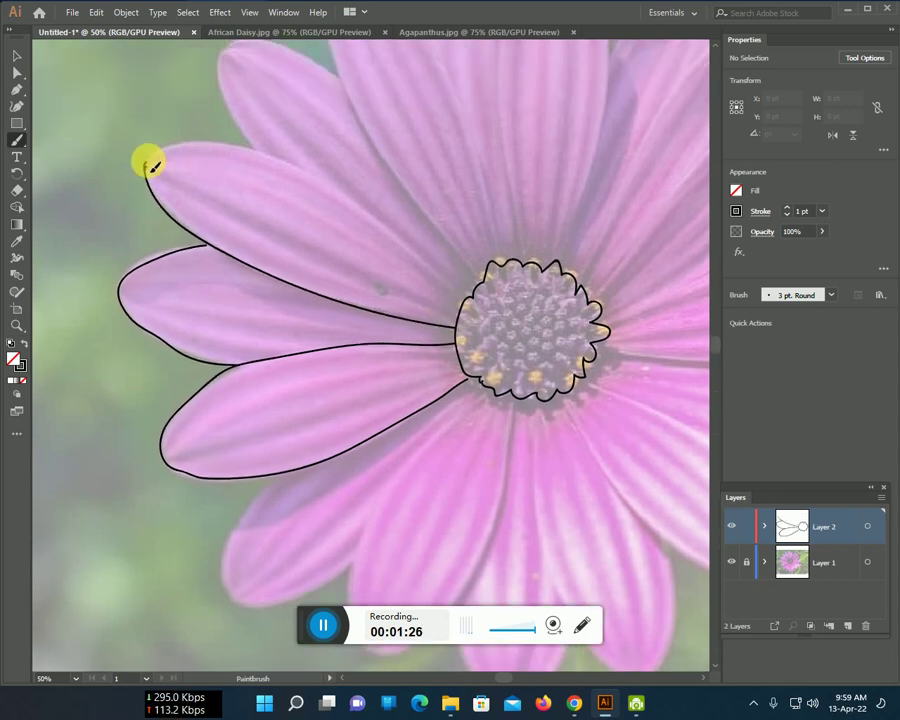
pyautogui.moveTo(177, 148)
pyautogui.mouseDown()
pyautogui.moveTo(215, 143)
pyautogui.moveTo(293, 159)
pyautogui.moveTo(366, 209)
pyautogui.moveTo(462, 300)
pyautogui.mouseUp()
pyautogui.scroll(2, 466, 305)
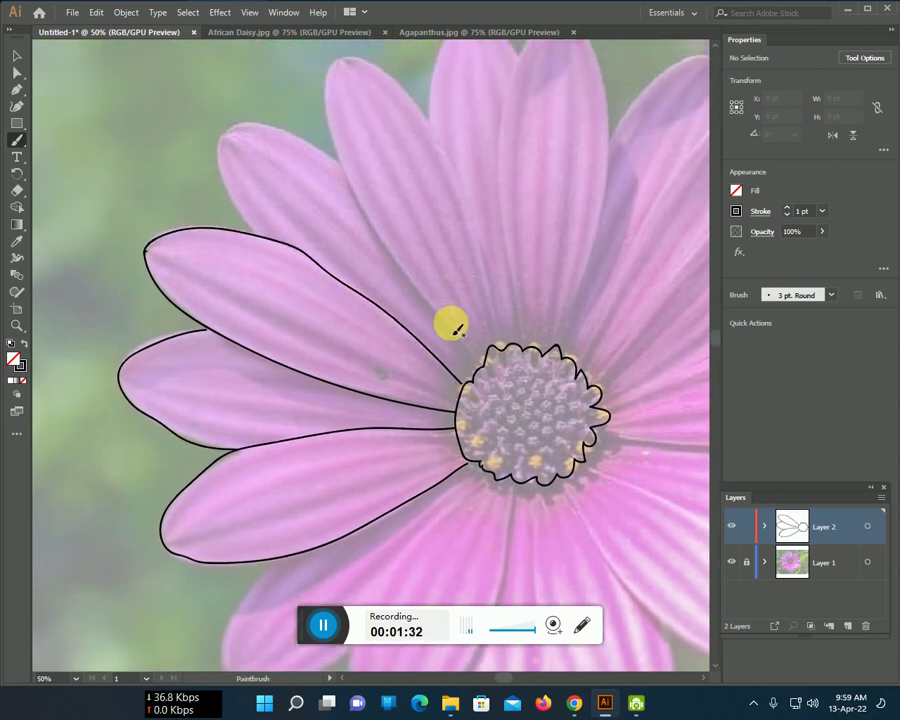
pyautogui.scroll(2, 450, 317)
pyautogui.moveTo(256, 306)
pyautogui.mouseDown()
pyautogui.moveTo(220, 234)
pyautogui.moveTo(263, 195)
pyautogui.moveTo(313, 218)
pyautogui.moveTo(331, 162)
pyautogui.moveTo(357, 133)
pyautogui.moveTo(400, 158)
pyautogui.moveTo(431, 196)
pyautogui.moveTo(456, 248)
pyautogui.moveTo(497, 420)
pyautogui.mouseUp()
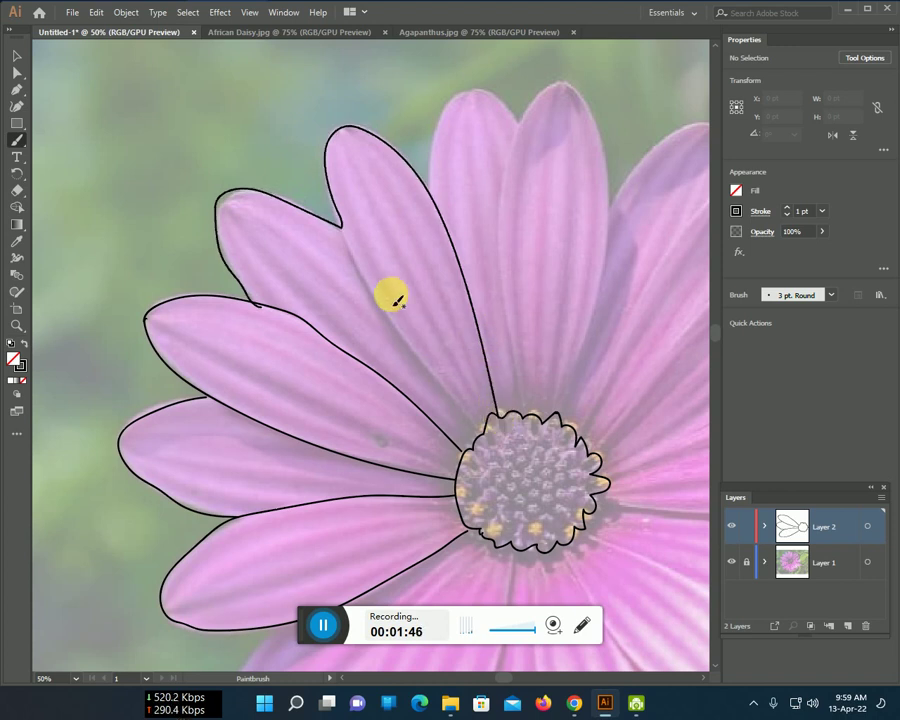
# - Outline the upper-left and top petals, panning up to bring them into view
pyautogui.moveTo(350, 243); pyautogui.dragTo(474, 430)
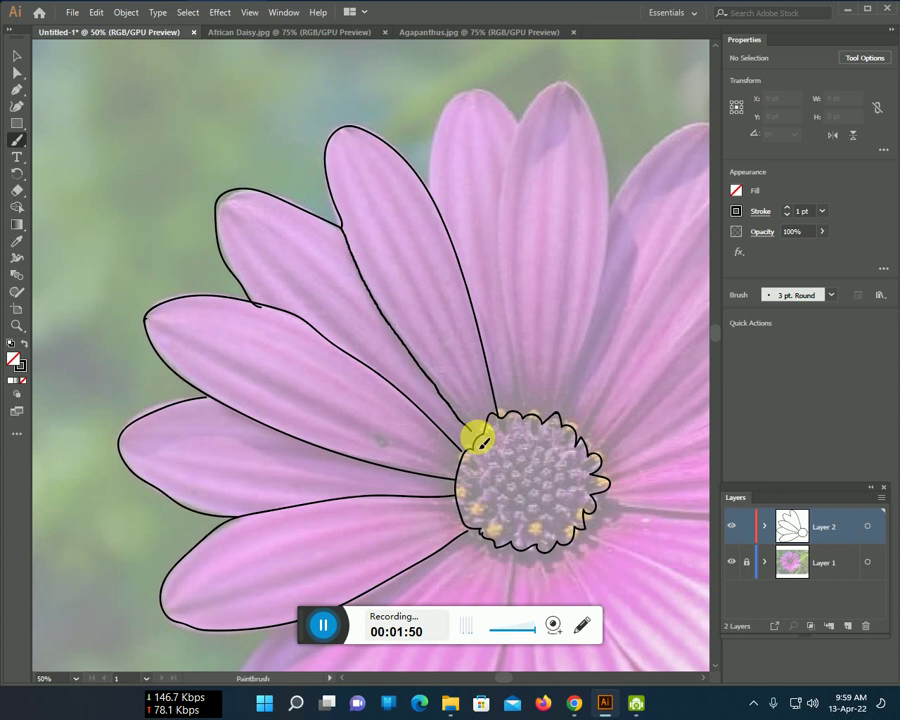
pyautogui.moveTo(521, 405); pyautogui.dragTo(388, 382)
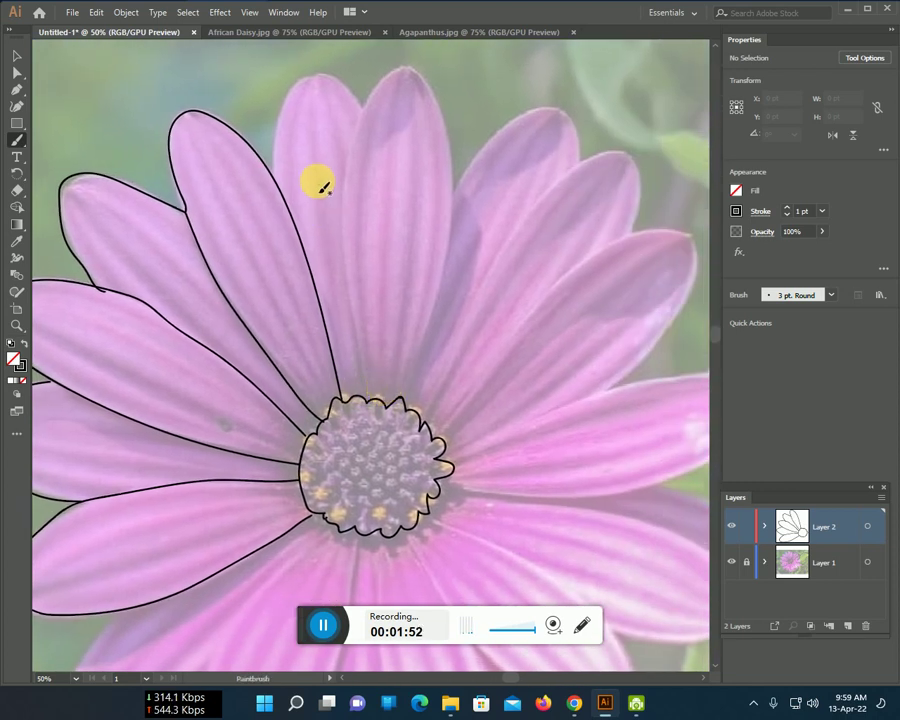
pyautogui.moveTo(276, 177); pyautogui.dragTo(280, 136)
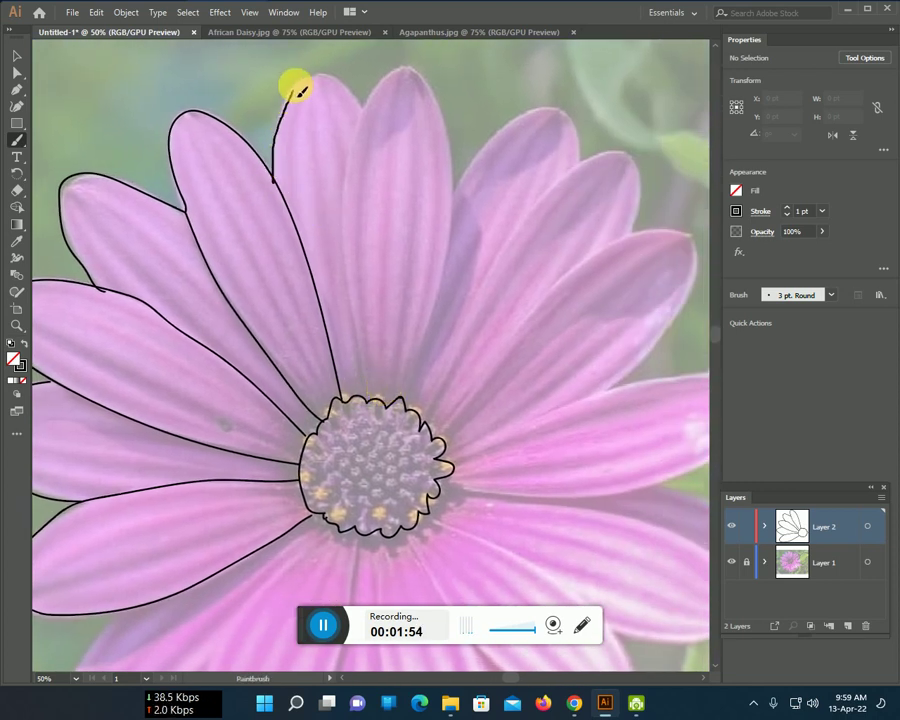
pyautogui.moveTo(343, 90); pyautogui.dragTo(364, 104)
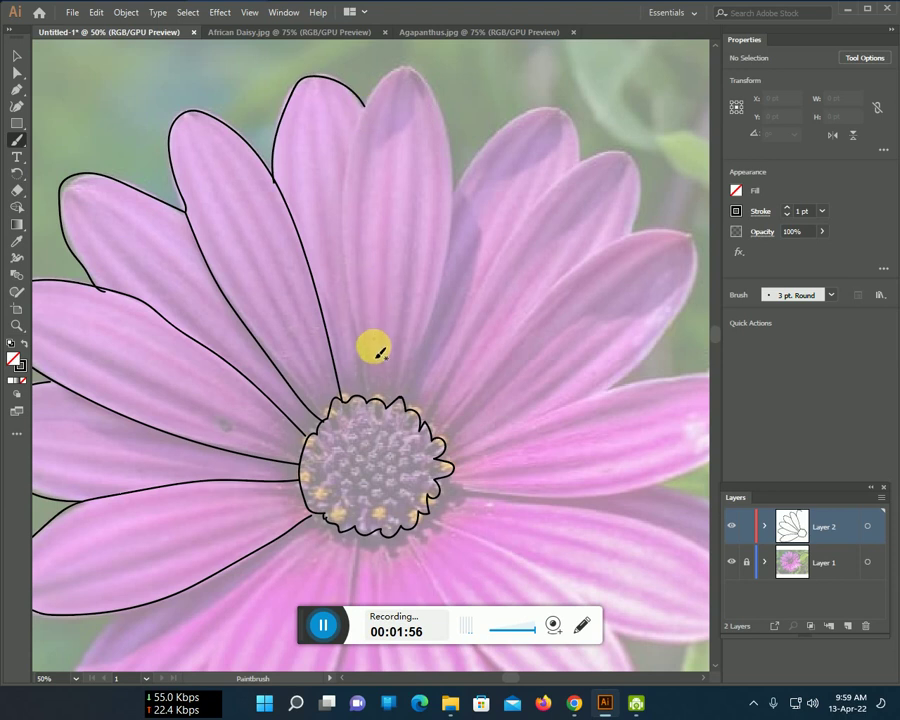
pyautogui.moveTo(365, 387)
pyautogui.mouseDown()
pyautogui.moveTo(348, 194)
pyautogui.moveTo(359, 140)
pyautogui.moveTo(393, 78)
pyautogui.mouseUp()
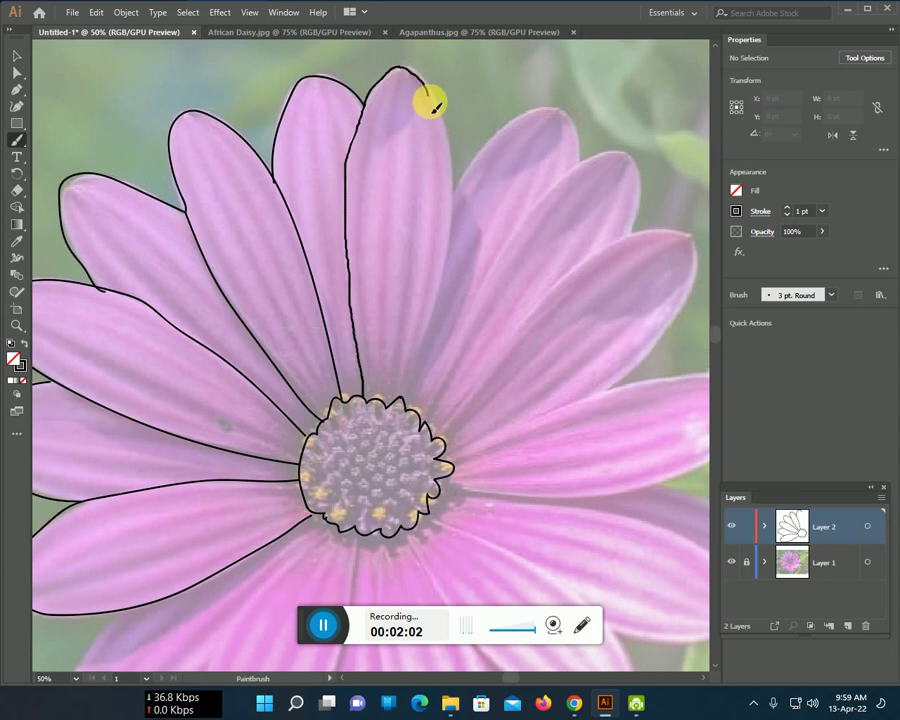
pyautogui.moveTo(431, 103)
pyautogui.mouseDown()
pyautogui.moveTo(446, 289)
pyautogui.moveTo(409, 398)
pyautogui.mouseUp()
# - Trace the upper-right petals from the centre out around their tips
pyautogui.hscroll(2, 398, 403)
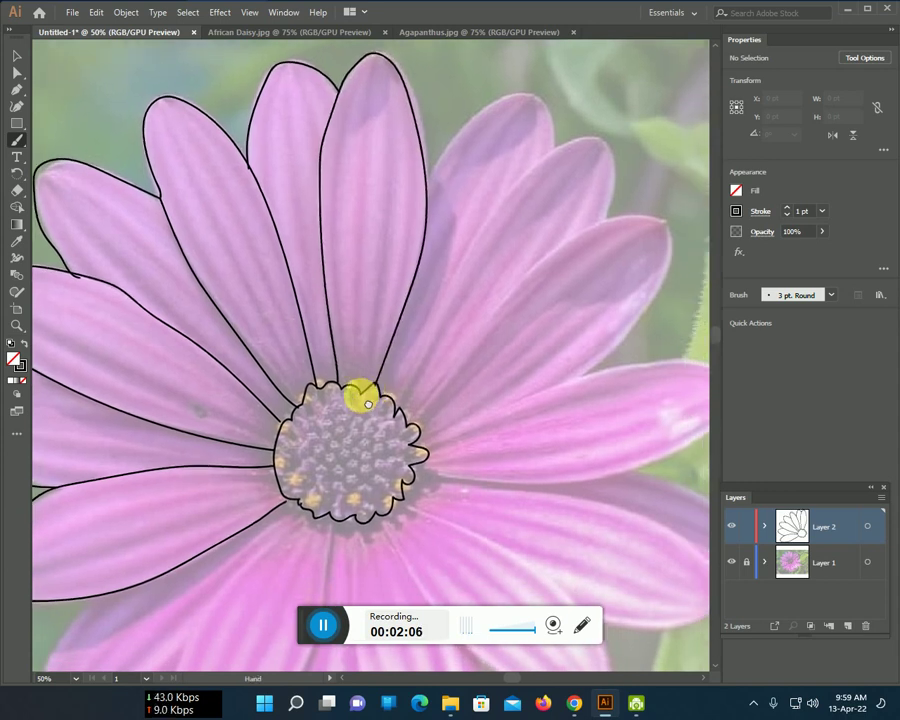
pyautogui.hscroll(3, 360, 390)
pyautogui.moveTo(359, 207)
pyautogui.mouseDown()
pyautogui.moveTo(386, 153)
pyautogui.moveTo(428, 120)
pyautogui.moveTo(466, 124)
pyautogui.moveTo(487, 172)
pyautogui.mouseUp()
pyautogui.moveTo(335, 425); pyautogui.dragTo(437, 217)
pyautogui.moveTo(477, 186)
pyautogui.mouseDown()
pyautogui.moveTo(508, 168)
pyautogui.moveTo(544, 170)
pyautogui.moveTo(550, 224)
pyautogui.moveTo(527, 270)
pyautogui.mouseUp()
pyautogui.moveTo(354, 438)
pyautogui.mouseDown()
pyautogui.moveTo(494, 262)
pyautogui.moveTo(590, 243)
pyautogui.moveTo(599, 289)
pyautogui.moveTo(571, 354)
pyautogui.moveTo(535, 388)
pyautogui.mouseUp()
pyautogui.scroll(-4, 512, 407)
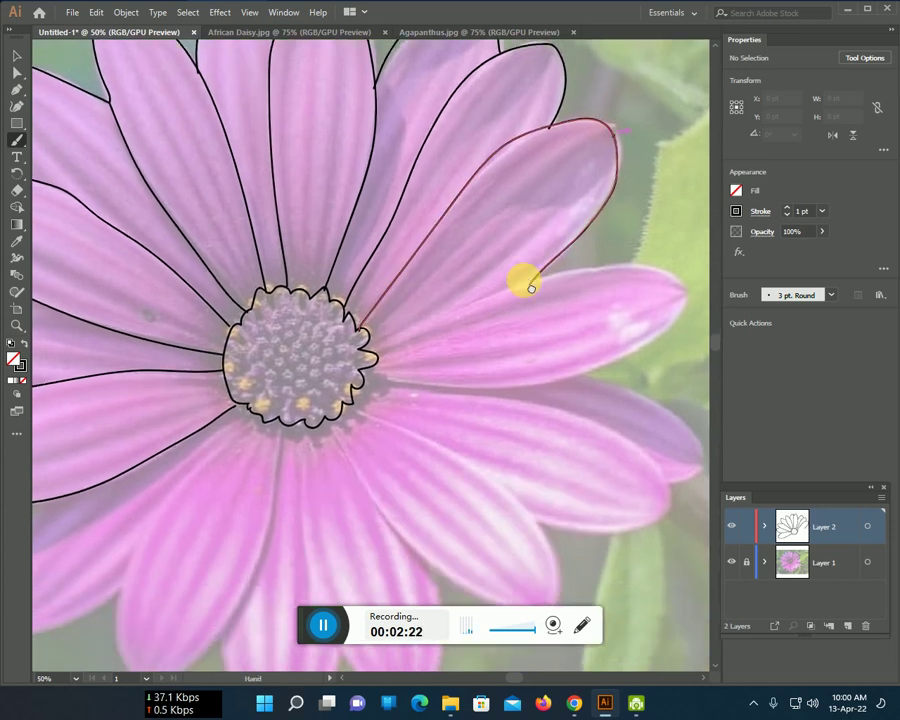
# - Outline both edges of the right-hand petal
pyautogui.scroll(-1, 524, 280)
pyautogui.moveTo(376, 304)
pyautogui.mouseDown()
pyautogui.moveTo(554, 236)
pyautogui.moveTo(643, 236)
pyautogui.moveTo(684, 263)
pyautogui.mouseUp()
pyautogui.moveTo(655, 319)
pyautogui.mouseDown()
pyautogui.moveTo(562, 347)
pyautogui.moveTo(482, 353)
pyautogui.moveTo(376, 340)
pyautogui.mouseUp()
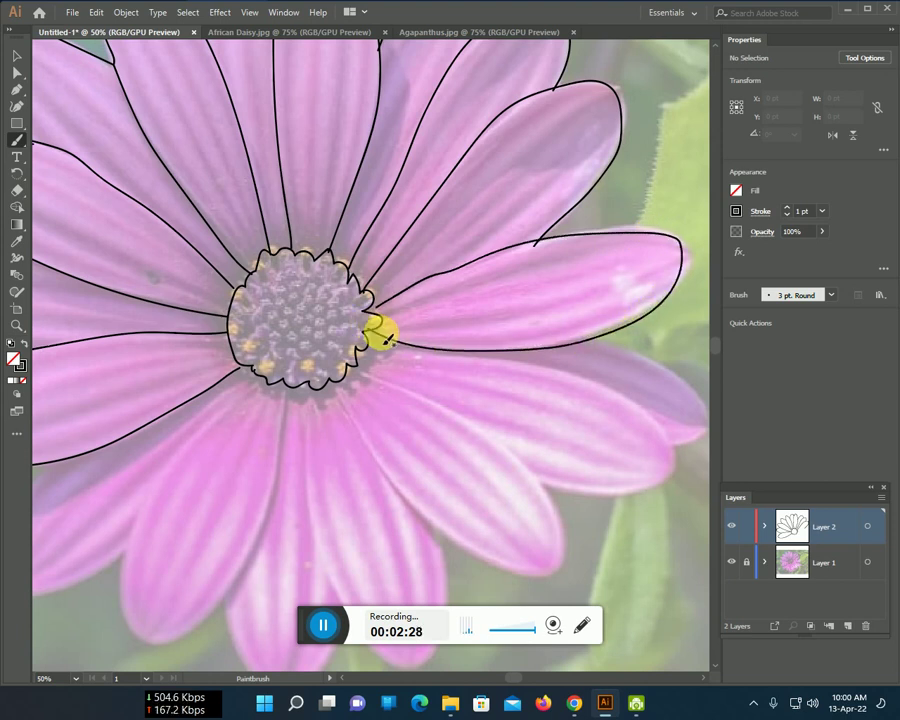
pyautogui.scroll(-2, 381, 331)
pyautogui.moveTo(596, 278)
pyautogui.mouseDown()
pyautogui.moveTo(626, 280)
pyautogui.moveTo(666, 304)
pyautogui.mouseUp()
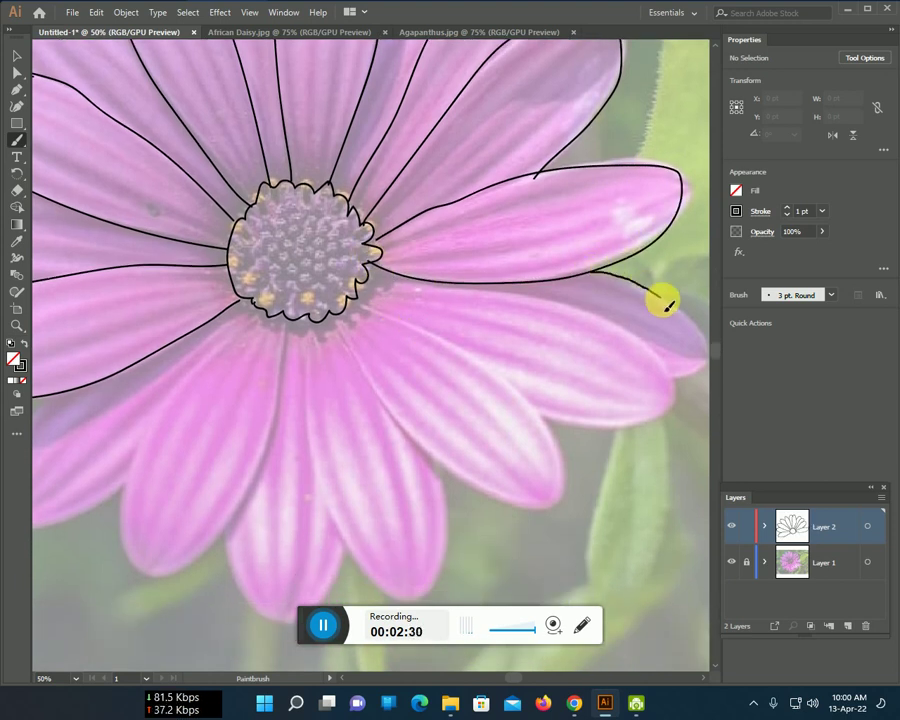
pyautogui.moveTo(703, 375); pyautogui.dragTo(683, 372)
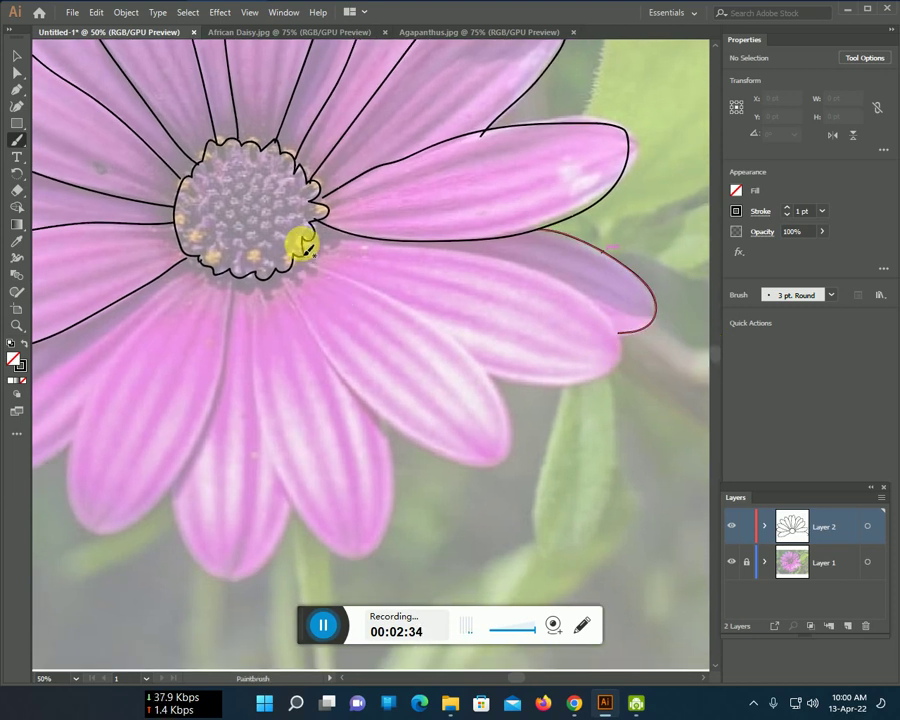
# - Trace the next right-side and lower-right petals out from the centre
pyautogui.moveTo(305, 245)
pyautogui.mouseDown()
pyautogui.moveTo(348, 241)
pyautogui.moveTo(500, 263)
pyautogui.moveTo(573, 292)
pyautogui.moveTo(610, 326)
pyautogui.moveTo(615, 370)
pyautogui.moveTo(566, 391)
pyautogui.mouseUp()
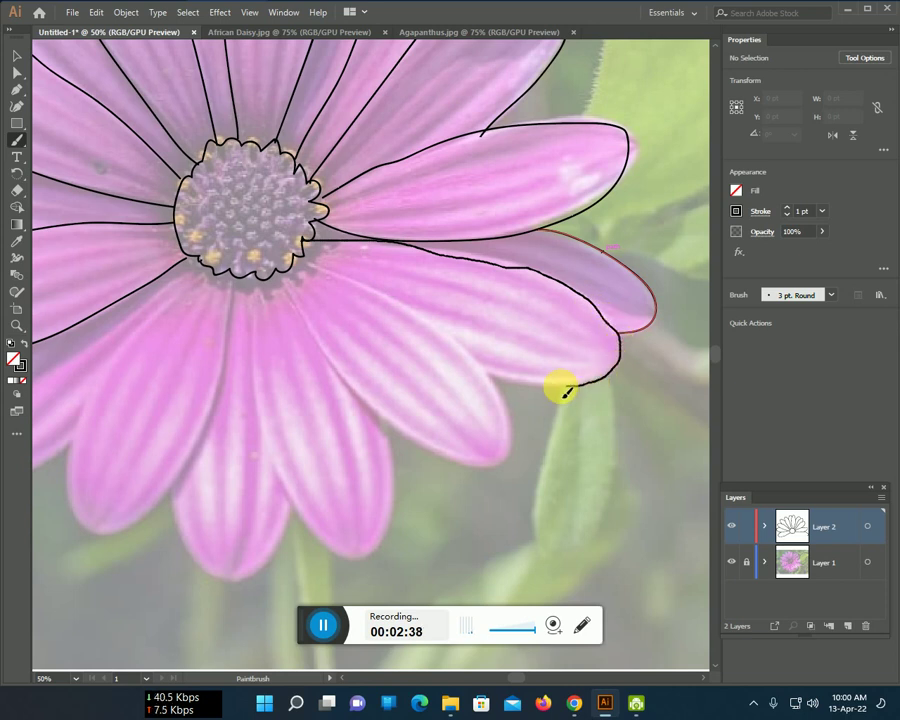
pyautogui.moveTo(490, 375); pyautogui.dragTo(485, 371)
pyautogui.moveTo(306, 260); pyautogui.dragTo(447, 337)
pyautogui.moveTo(490, 377)
pyautogui.mouseDown()
pyautogui.moveTo(504, 437)
pyautogui.moveTo(474, 460)
pyautogui.moveTo(412, 438)
pyautogui.moveTo(372, 414)
pyautogui.moveTo(296, 295)
pyautogui.mouseUp()
# - Outline the bottom and lower-left petals around their tips
pyautogui.scroll(-3, 285, 275)
pyautogui.hscroll(-3, 486, 306)
pyautogui.moveTo(351, 183); pyautogui.dragTo(368, 300)
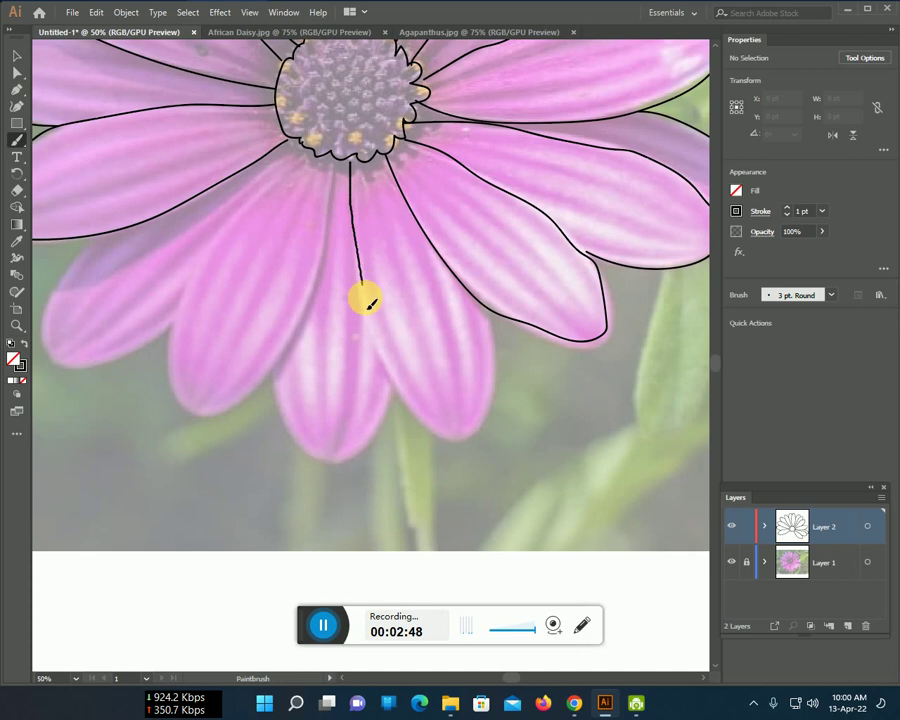
pyautogui.moveTo(398, 383)
pyautogui.mouseDown()
pyautogui.moveTo(442, 438)
pyautogui.moveTo(488, 412)
pyautogui.moveTo(494, 338)
pyautogui.moveTo(483, 305)
pyautogui.mouseUp()
pyautogui.moveTo(341, 169)
pyautogui.mouseDown()
pyautogui.moveTo(330, 247)
pyautogui.moveTo(303, 323)
pyautogui.moveTo(264, 386)
pyautogui.moveTo(212, 418)
pyautogui.moveTo(187, 408)
pyautogui.moveTo(177, 356)
pyautogui.moveTo(189, 293)
pyautogui.moveTo(242, 212)
pyautogui.moveTo(295, 155)
pyautogui.mouseUp()
pyautogui.moveTo(96, 240)
pyautogui.mouseDown()
pyautogui.moveTo(66, 275)
pyautogui.moveTo(42, 338)
pyautogui.moveTo(90, 368)
pyautogui.moveTo(168, 328)
pyautogui.mouseUp()
pyautogui.moveTo(273, 374)
pyautogui.mouseDown()
pyautogui.moveTo(287, 428)
pyautogui.moveTo(321, 464)
pyautogui.moveTo(368, 440)
pyautogui.moveTo(396, 398)
pyautogui.mouseUp()
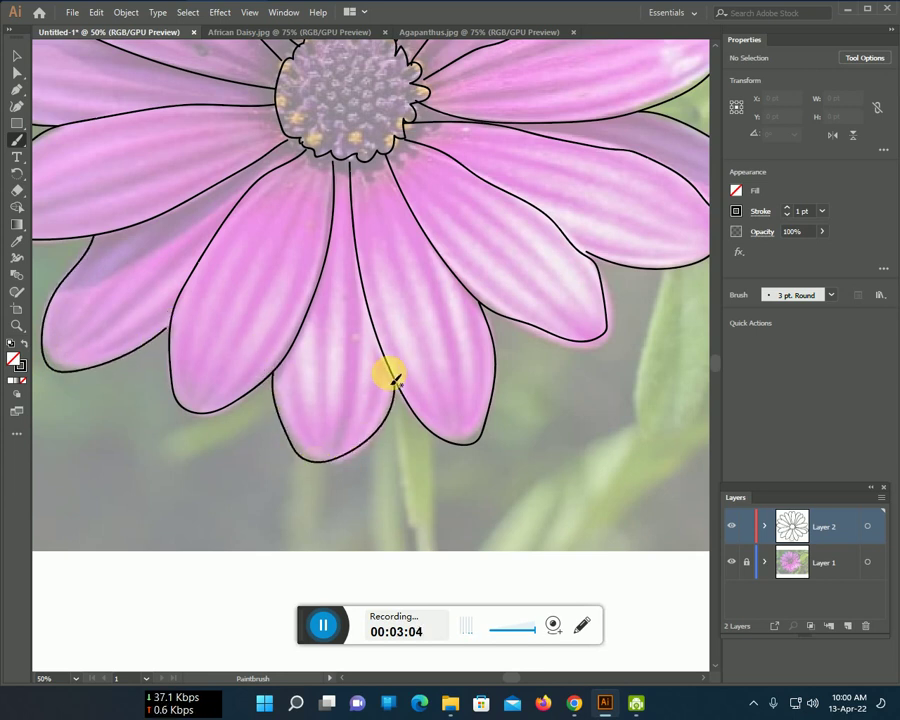
pyautogui.scroll(5, 380, 368)
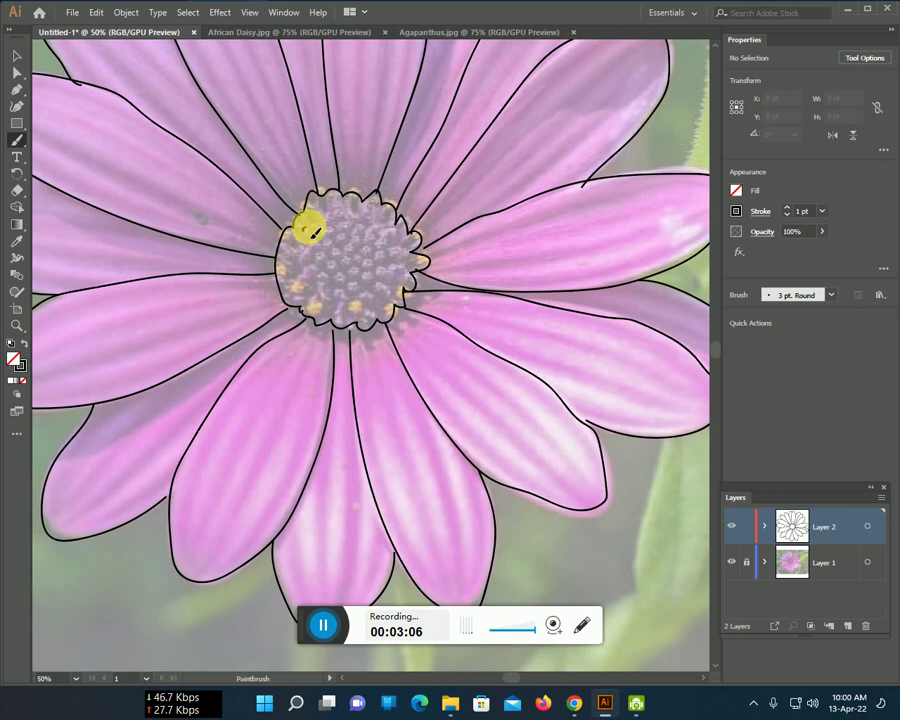
# - Draw four squiggly detail strokes along the top and bottom inside the flower centre
pyautogui.moveTo(328, 220)
pyautogui.mouseDown()
pyautogui.moveTo(349, 214)
pyautogui.moveTo(419, 238)
pyautogui.mouseUp()
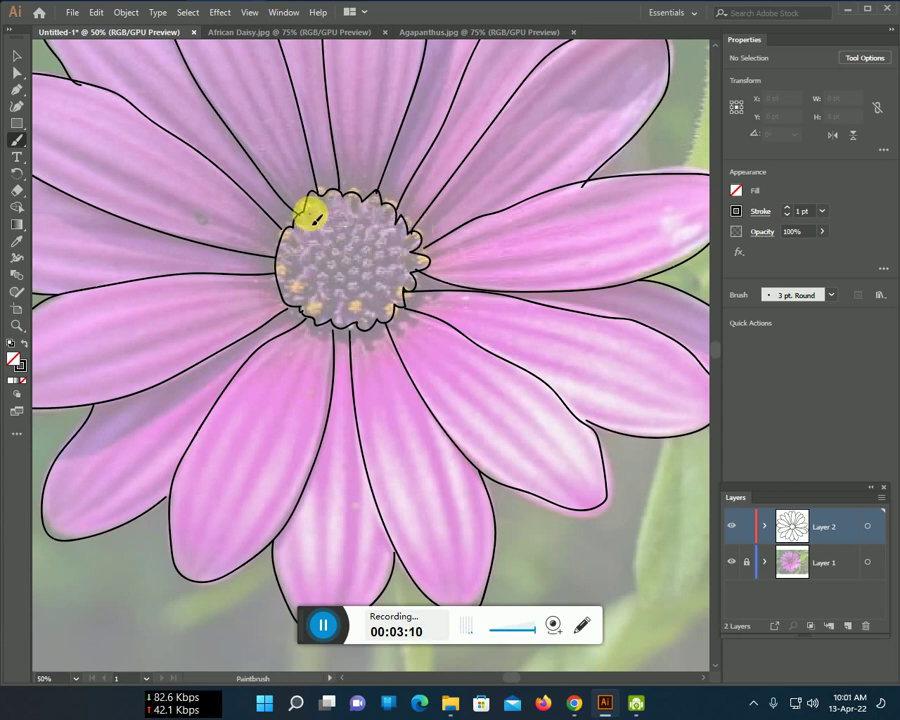
pyautogui.moveTo(327, 215); pyautogui.dragTo(413, 245)
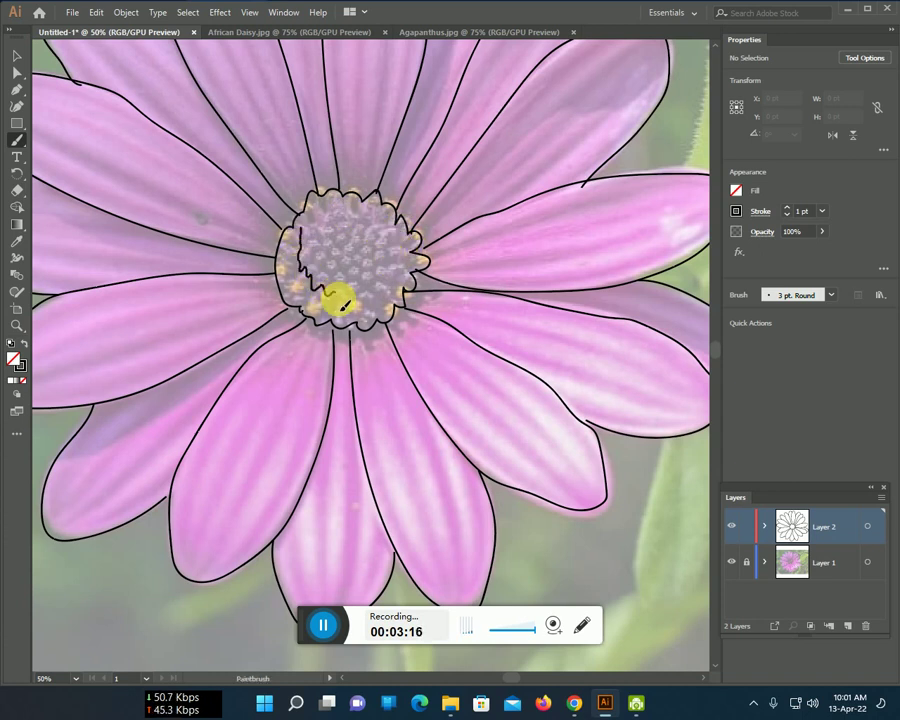
pyautogui.moveTo(352, 316); pyautogui.dragTo(376, 298)
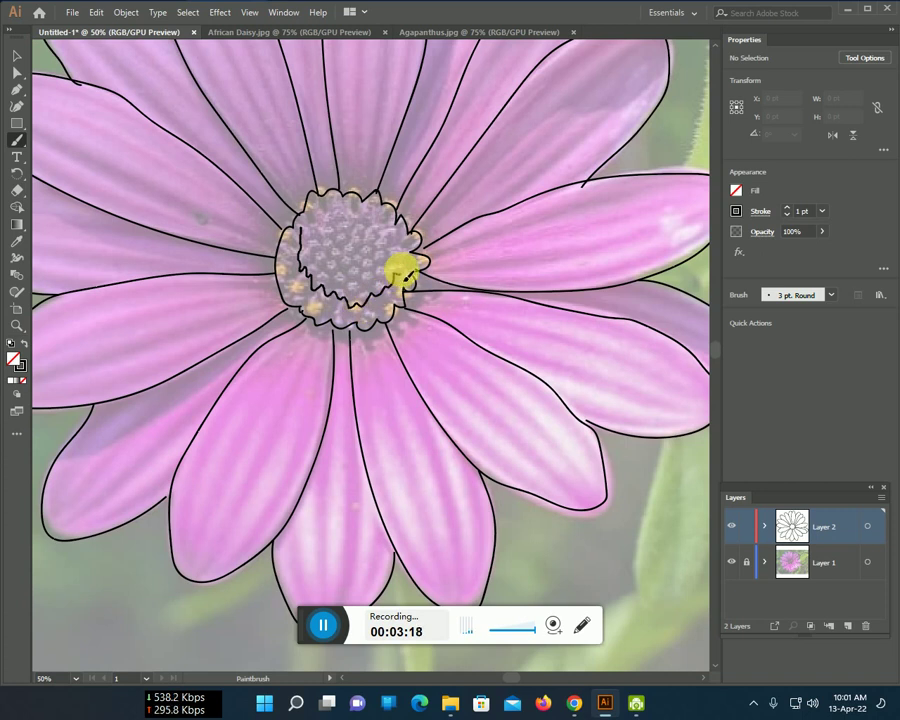
pyautogui.moveTo(361, 236)
pyautogui.mouseDown()
pyautogui.moveTo(313, 237)
pyautogui.moveTo(316, 248)
pyautogui.moveTo(341, 237)
pyautogui.moveTo(372, 255)
pyautogui.moveTo(376, 271)
pyautogui.moveTo(350, 287)
pyautogui.mouseUp()
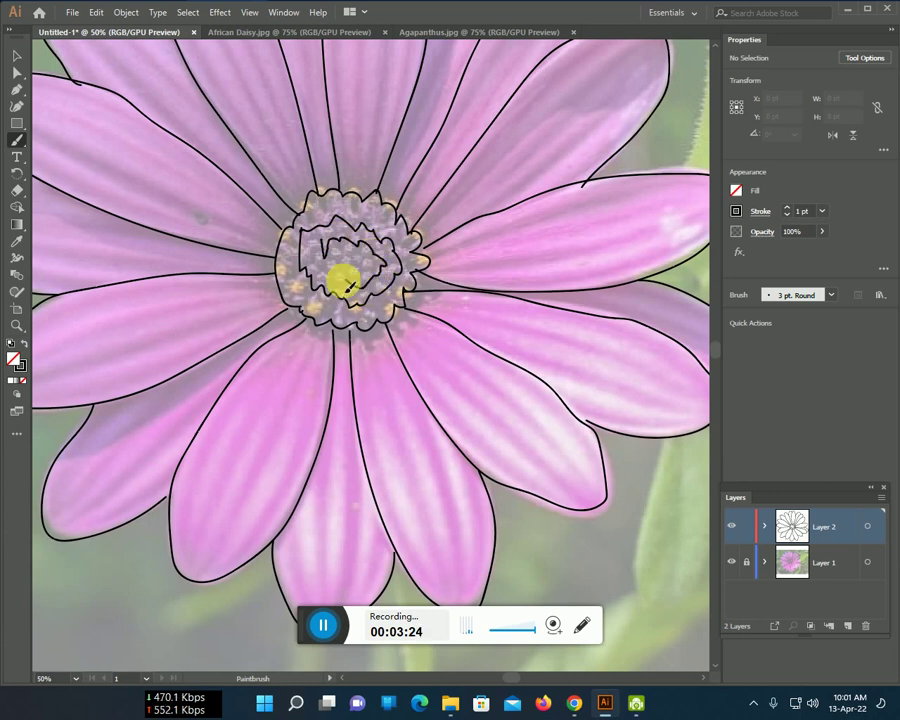
pyautogui.scroll(-2, 428, 283)
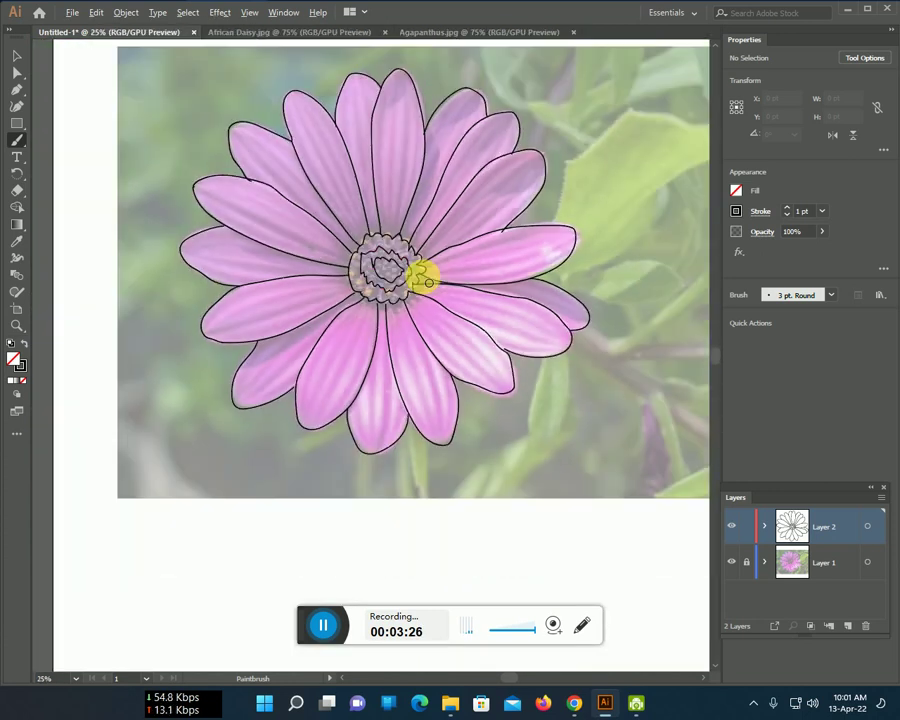
# - Hide Layer 1 so only the black daisy line art shows
pyautogui.click(732, 563)
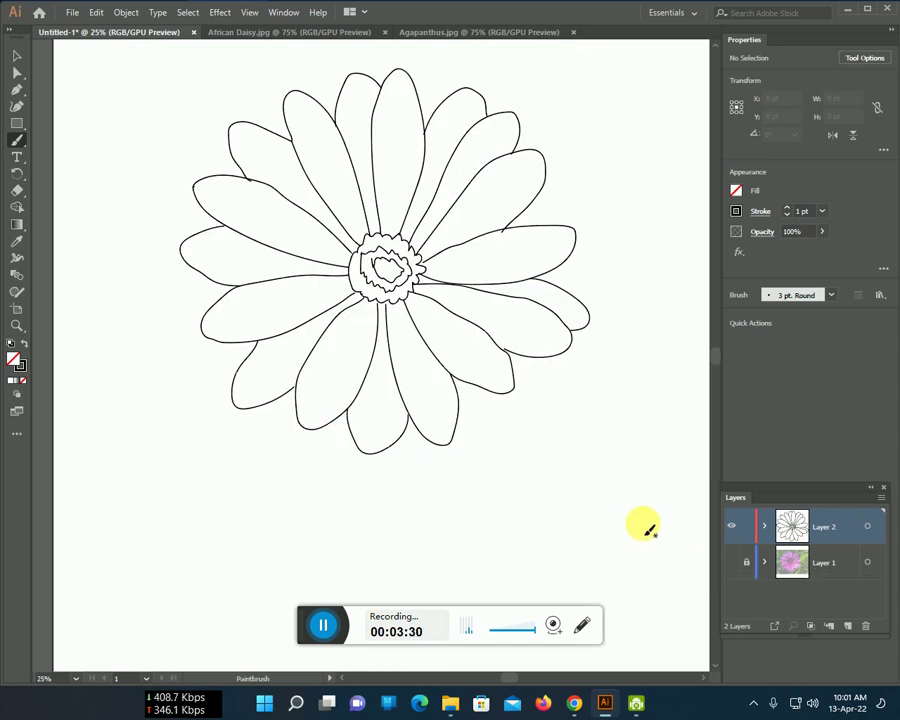